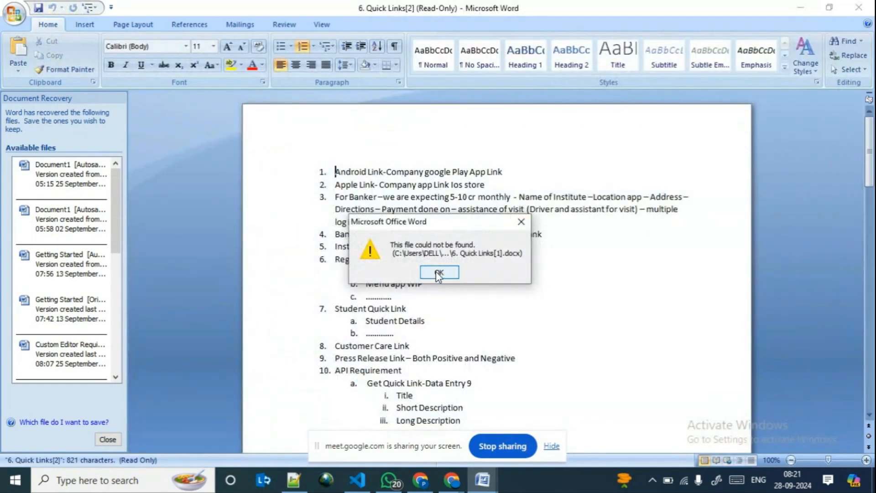
Dismiss the missing-file message and return from the video meeting to the start of the Quick Links document in Word.
click(438, 272)
click(454, 298)
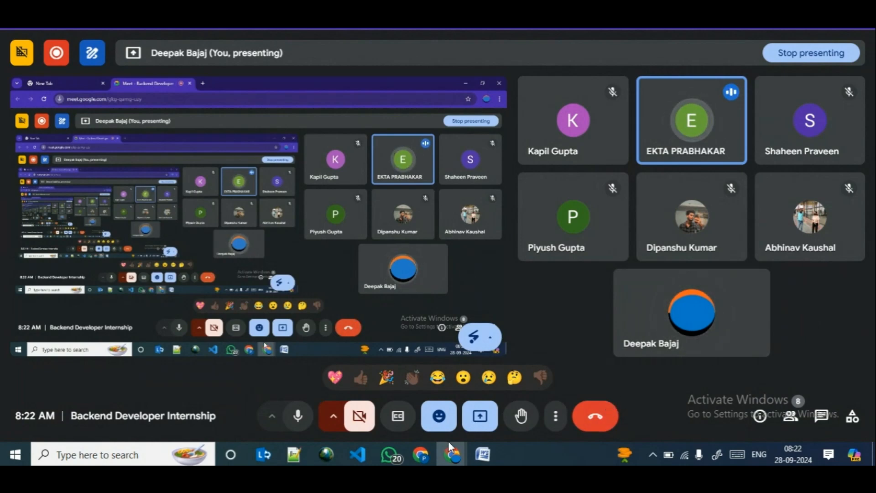
click(483, 454)
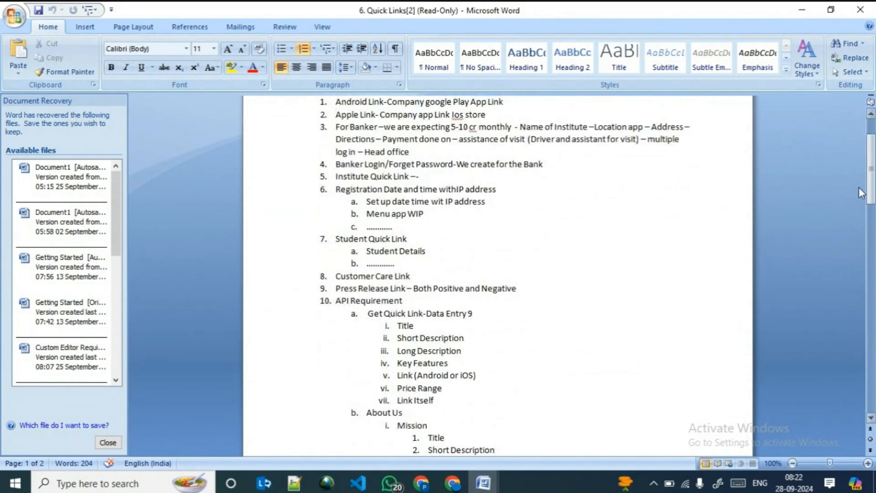
drag(870, 182, 871, 168)
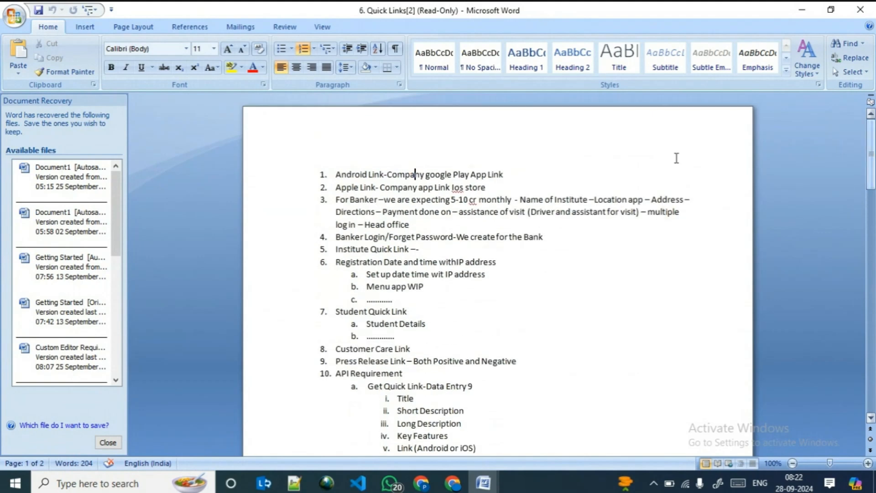
Decrease the indent of the numbered list by selecting from "Android Link" through "Get Quick Link-Data Entry 9".
drag(322, 176, 484, 386)
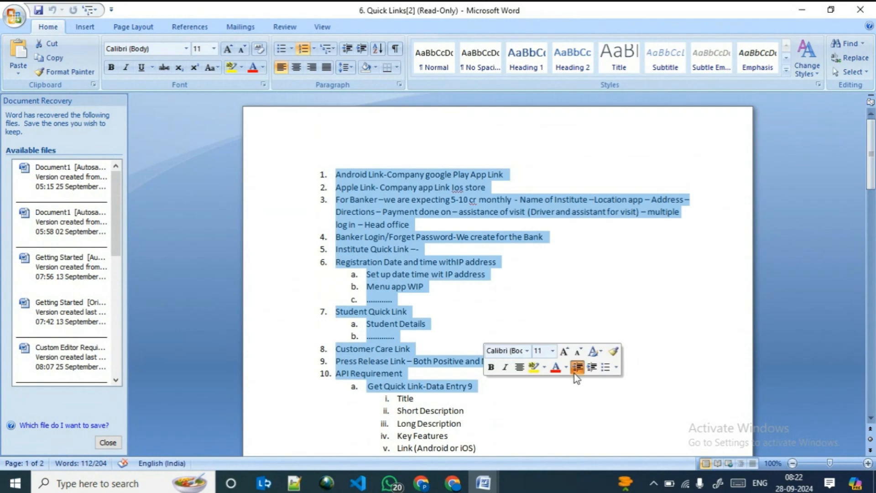
click(577, 368)
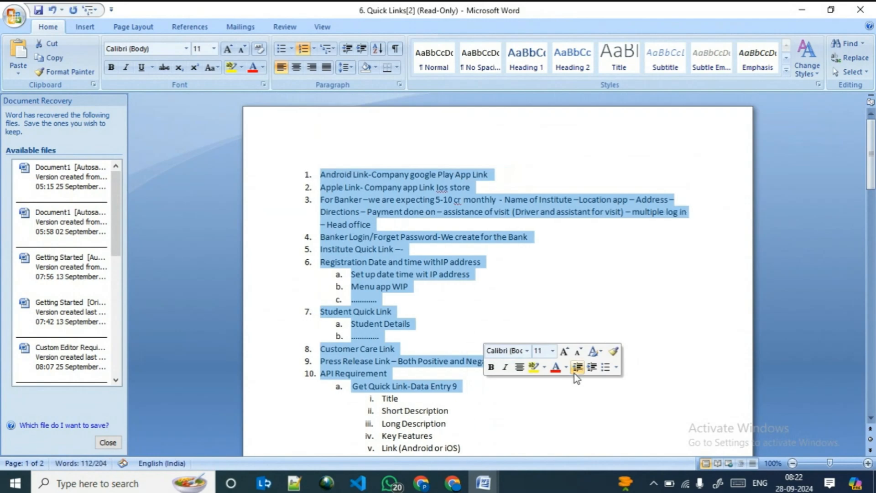
double_click(541, 297)
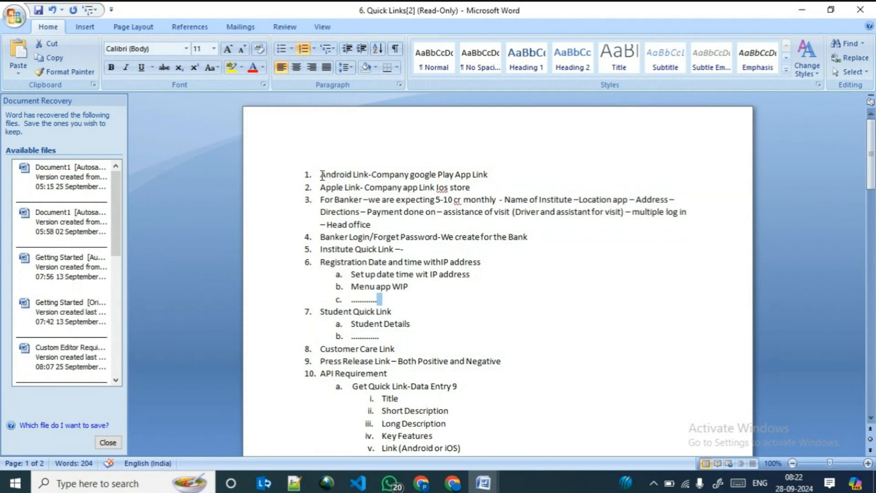
Review the requirements list from the Android and Apple links through the API Requirement sub-items to FAQ'S.
drag(322, 175, 321, 199)
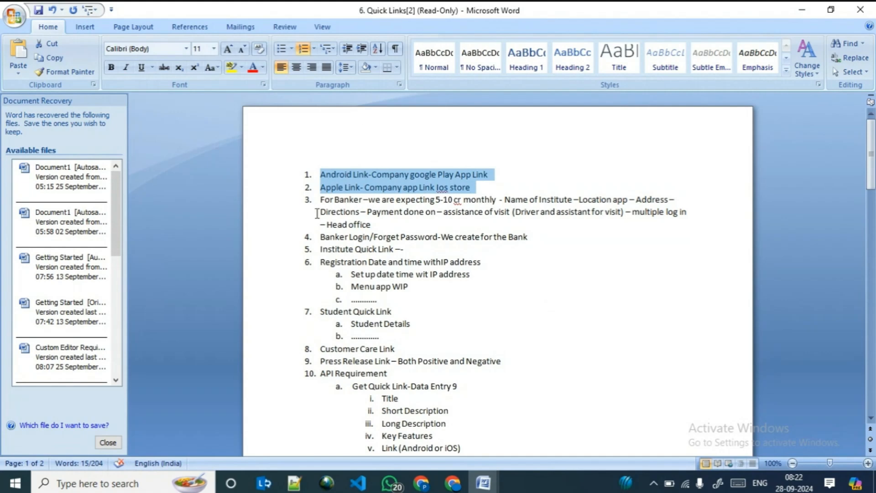
click(359, 199)
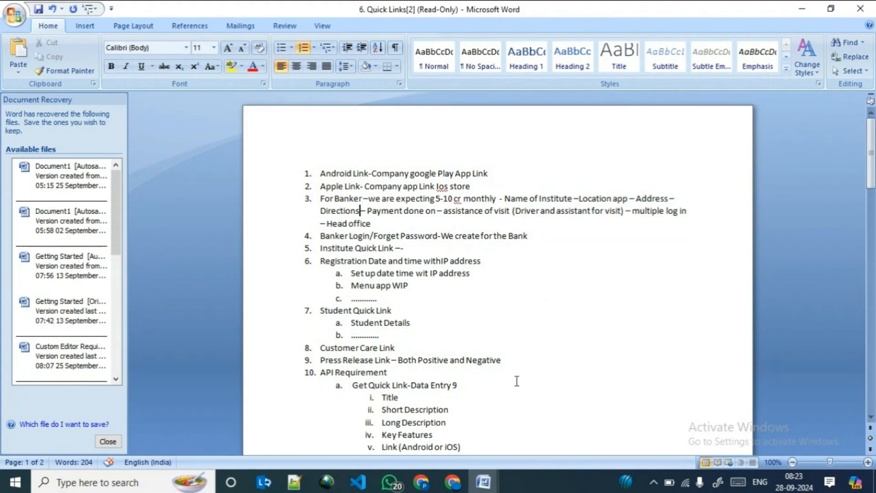
scroll(517, 381, down, 15)
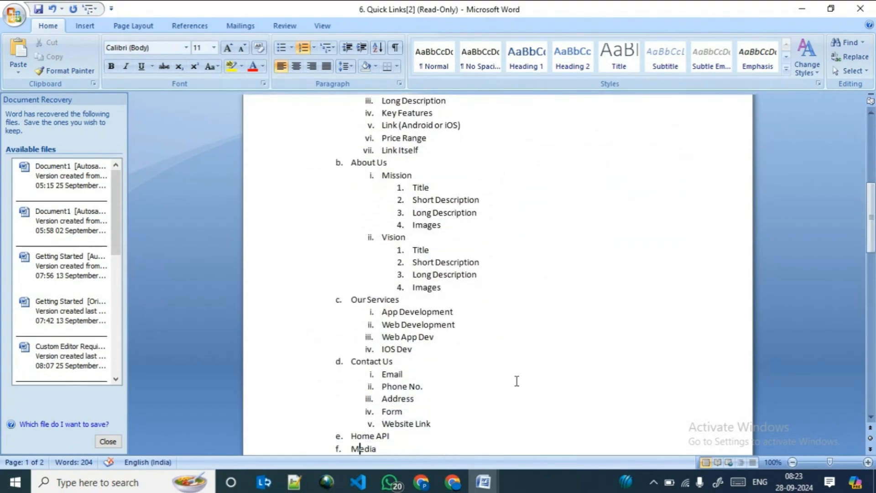
scroll(517, 381, down, 2)
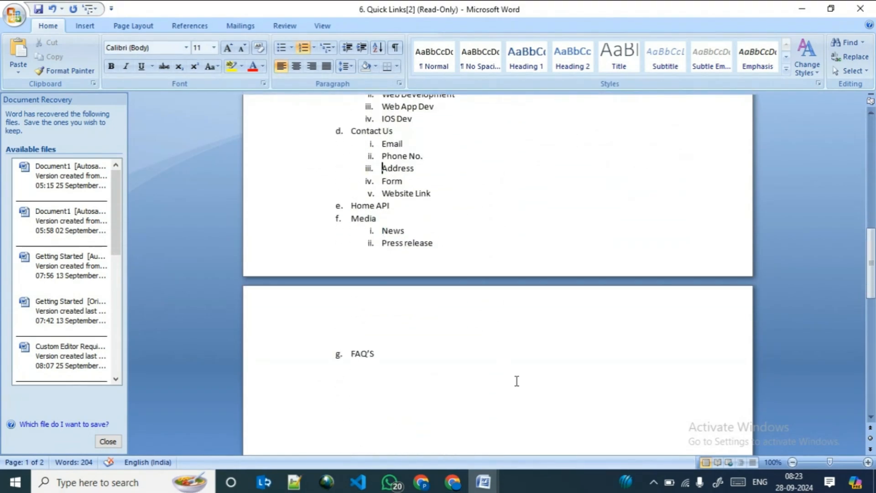
scroll(517, 381, up, 4)
scroll(516, 381, up, 9)
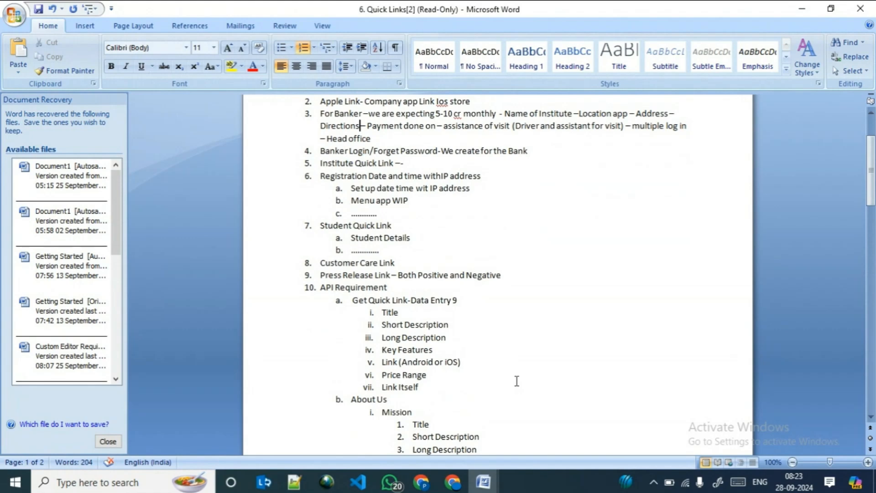
scroll(517, 381, up, 1)
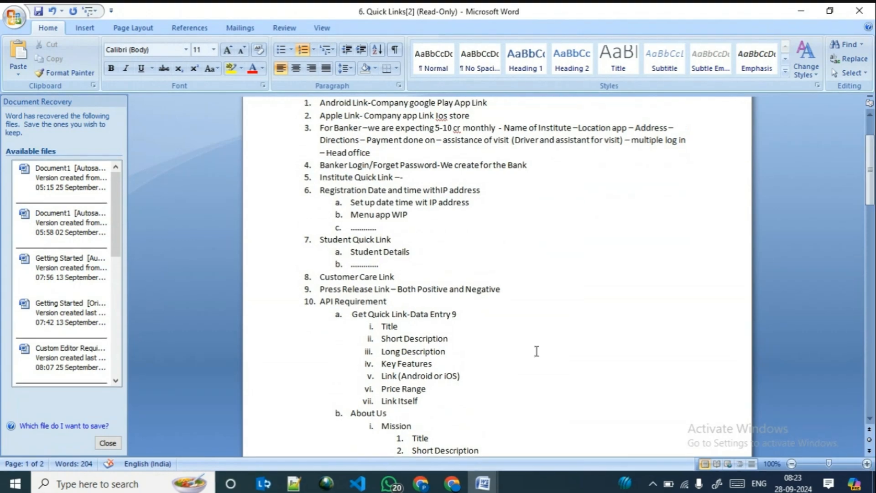
scroll(537, 351, down, 7)
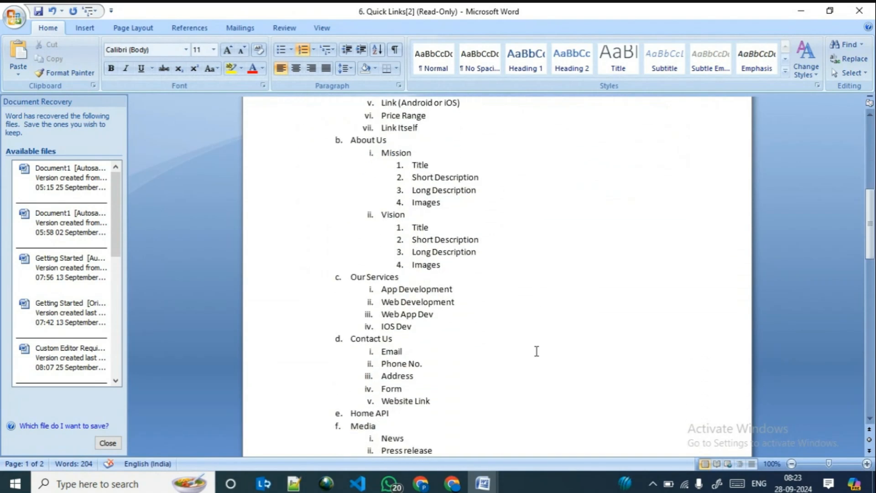
scroll(537, 351, down, 5)
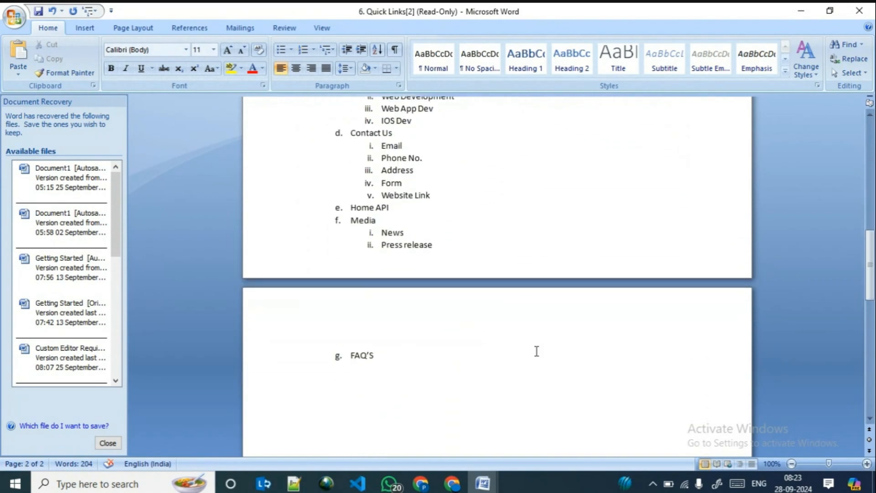
scroll(536, 351, up, 12)
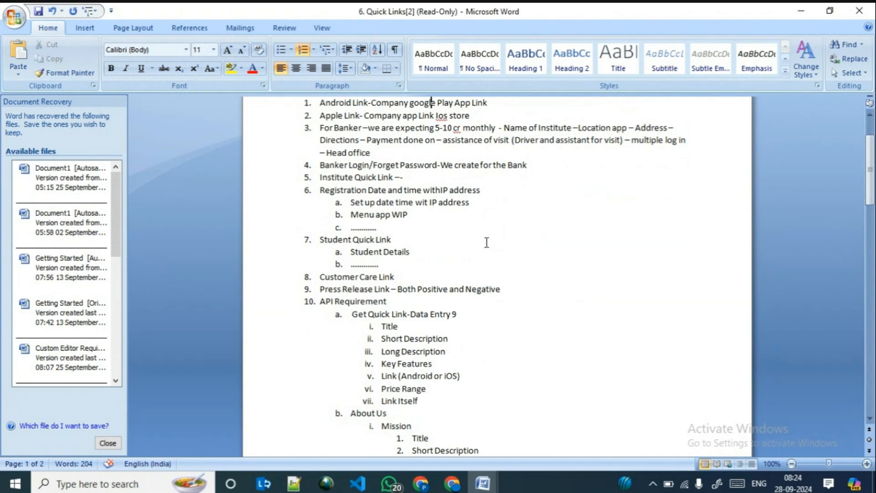
Go through the list line by line from the Student Quick Link section to FAQ'S and return to the start.
click(403, 245)
key(Down)
key(Down)
key(Down)
key(Down)
key(Down)
key(Down)
key(Down)
key(Down)
key(Down)
key(Down)
key(Down)
key(Down)
key(Down)
key(Down)
key(Down)
key(Down)
key(Down)
key(Down)
key(Down)
key(Down)
key(Down)
key(Down)
key(Down)
key(Down)
key(Down)
key(Down)
key(Down)
key(Down)
key(Down)
key(Down)
key(Down)
key(Down)
key(Down)
key(Down)
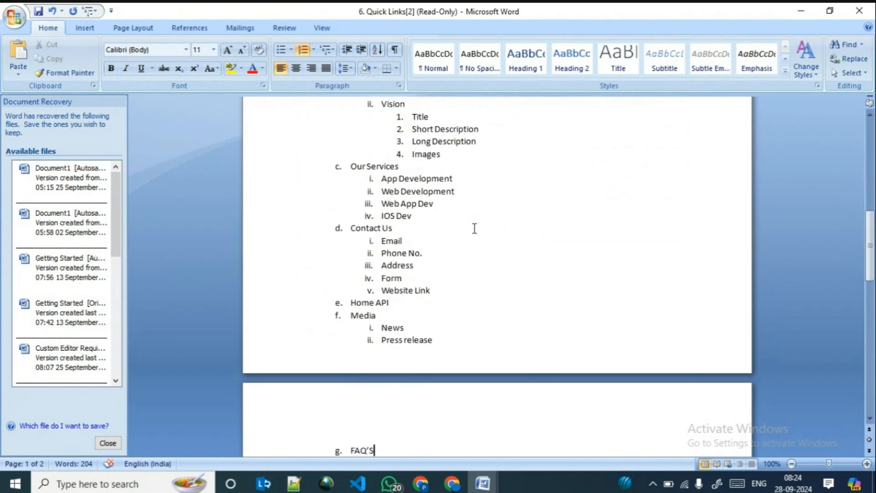
scroll(475, 228, up, 11)
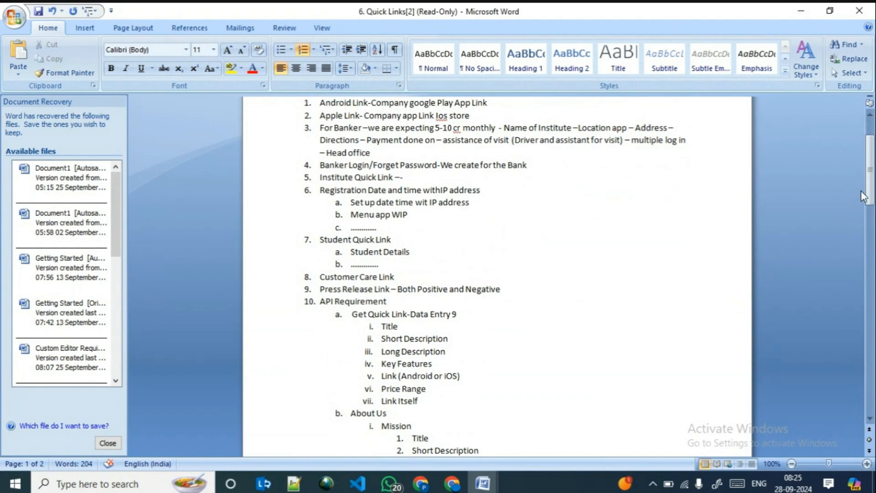
Add item 11, "Client comes with some idea?", at the main list level after FAQ'S.
drag(872, 183, 872, 315)
click(405, 173)
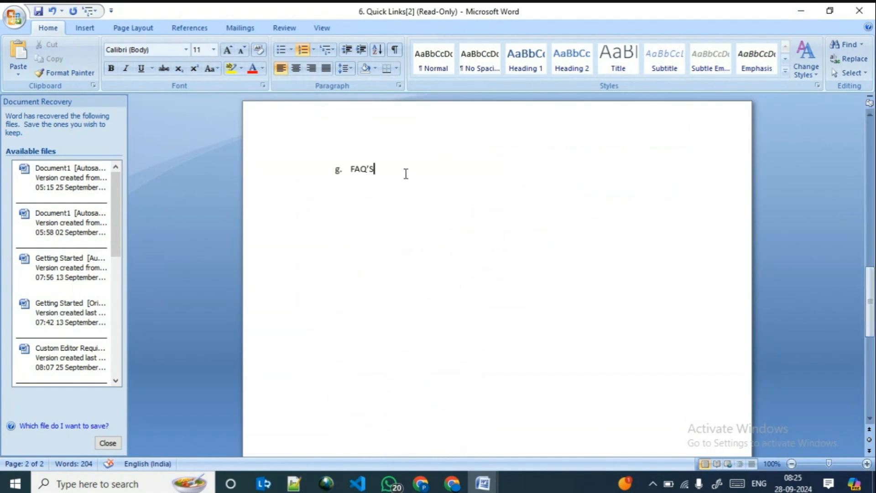
key(Return)
text(W)
key(BackSpace)
text(Client com)
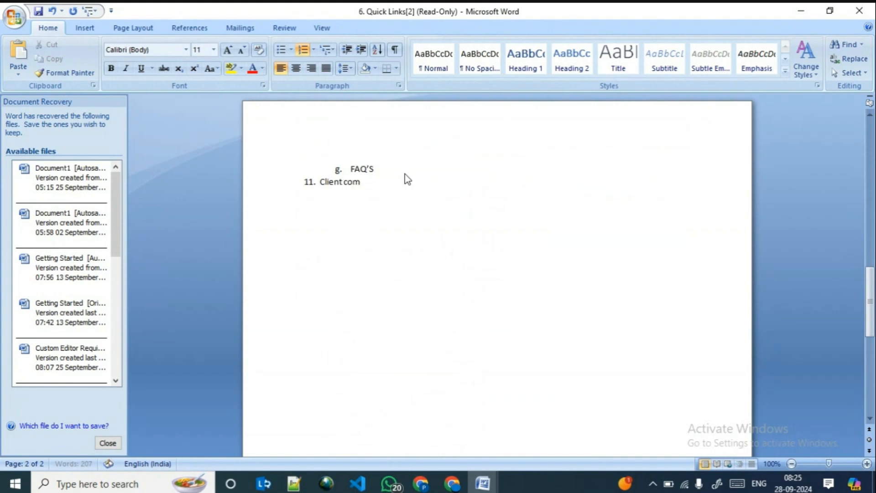
text(es with)
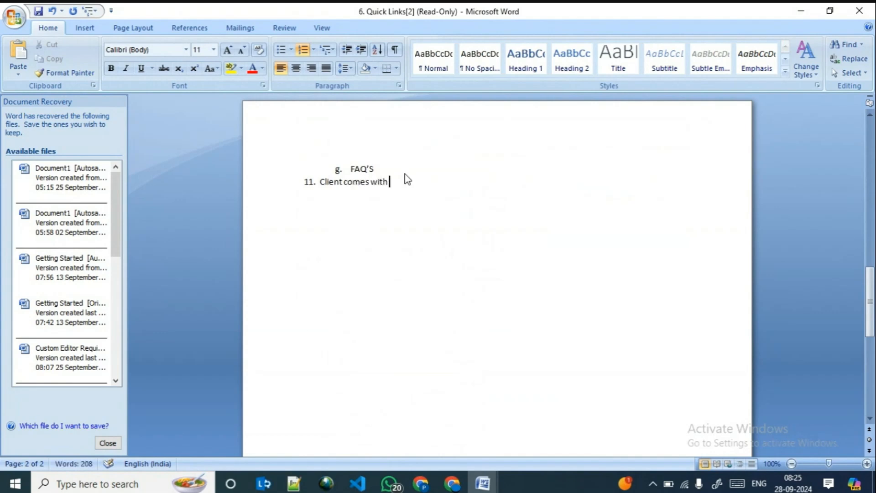
text( some idea?)
Add item 12, "Then you need to ask some question to get clear understanding ?", below item 11.
key(Return)
text(Wh)
key(BackSpace)
key(BackSpace)
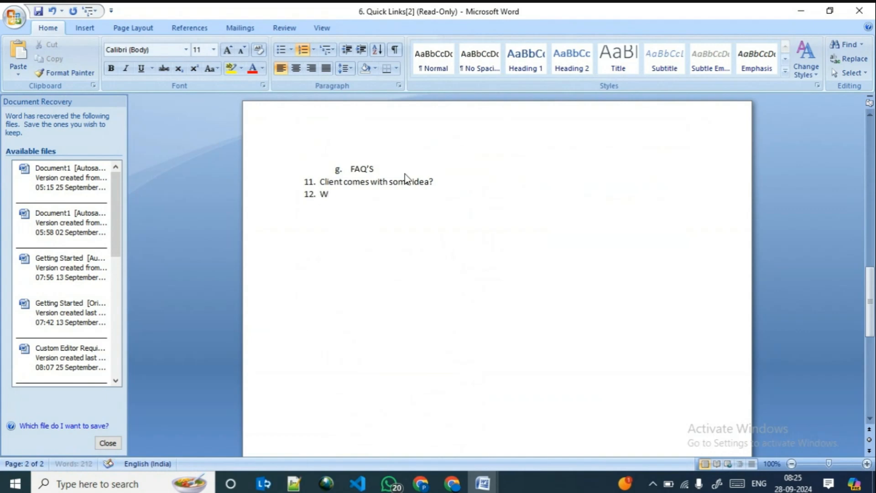
text(Then you need to)
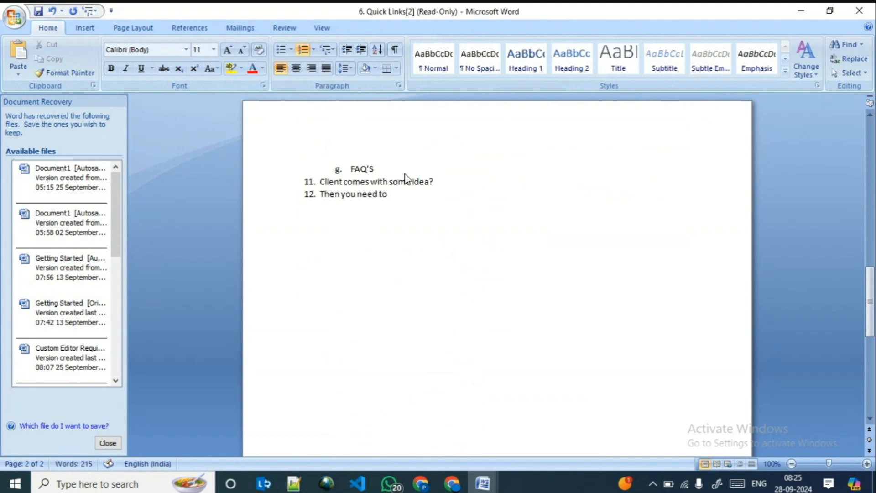
text( ask some)
text(question to give)
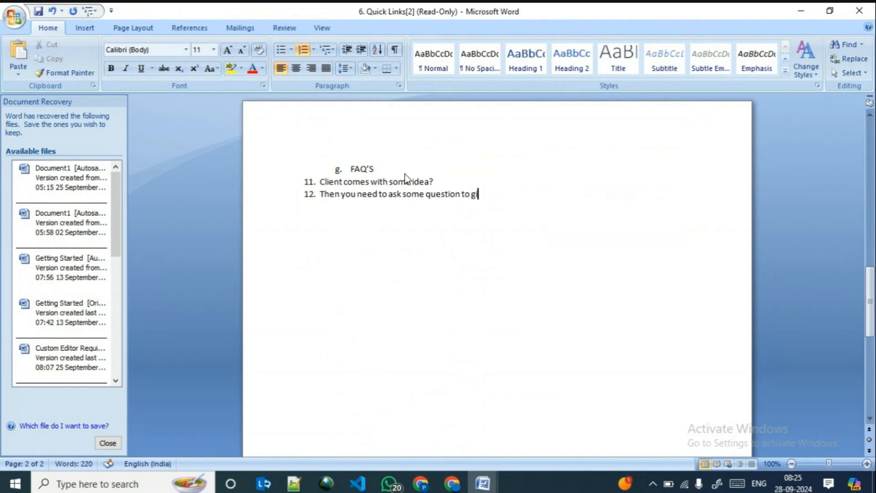
key(BackSpace)
key(BackSpace)
key(BackSpace)
key(BackSpace)
text(get clear unders)
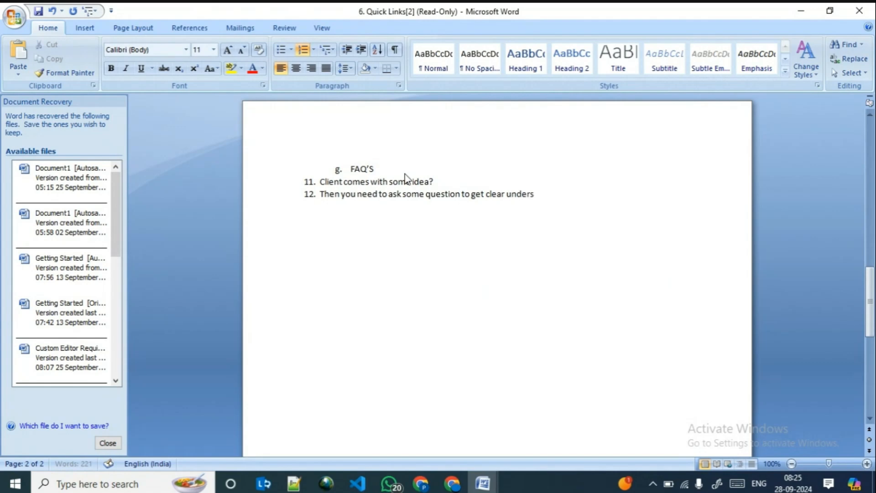
text(tanding ?)
Start an empty item 13 at the main list level and accept the suggested correction "understanding?" in item 12.
key(Return)
key(Tab)
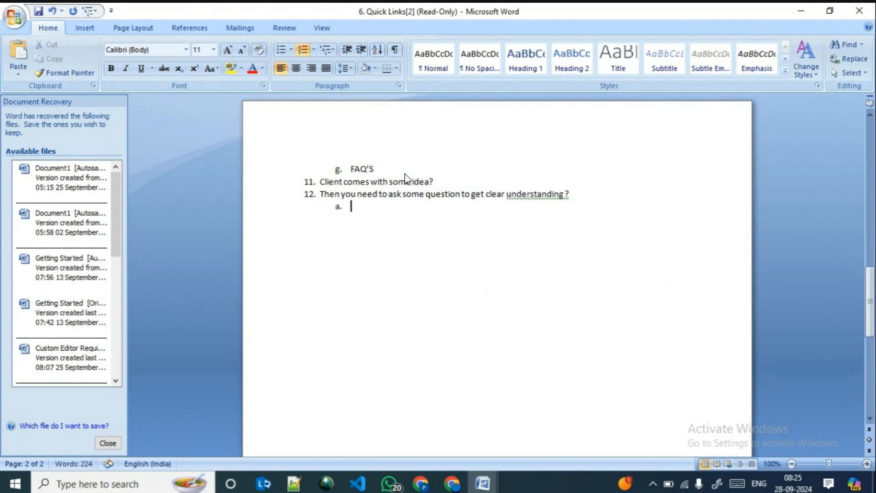
key(shift+Tab)
right_click(538, 198)
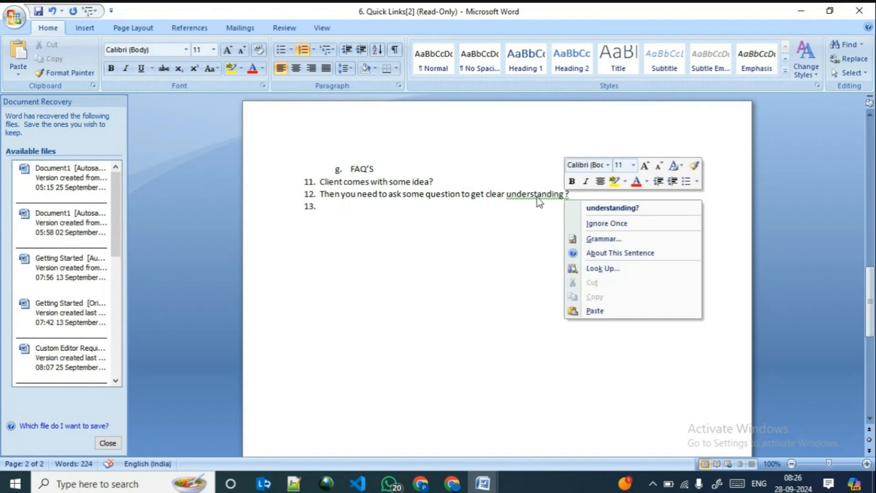
click(589, 207)
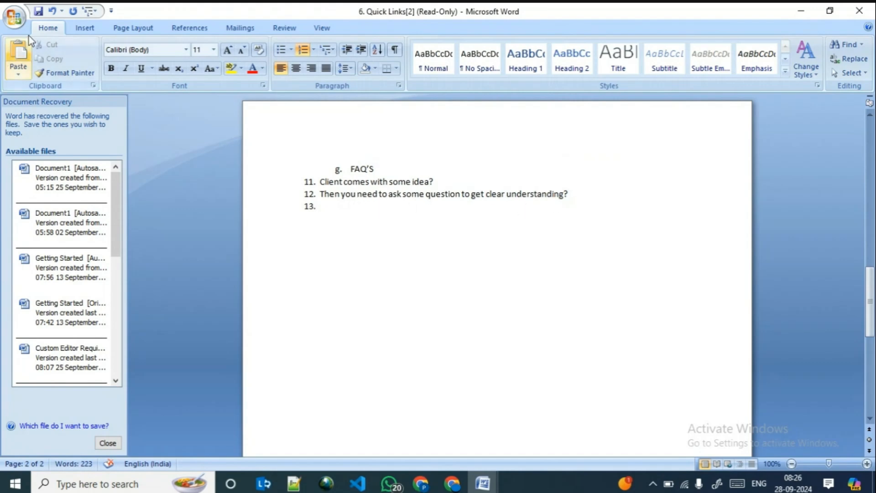
click(85, 28)
click(126, 27)
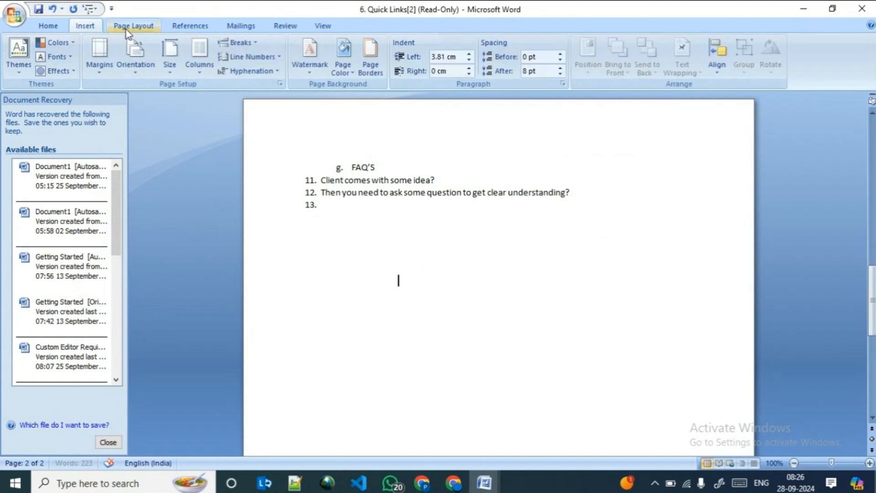
click(83, 28)
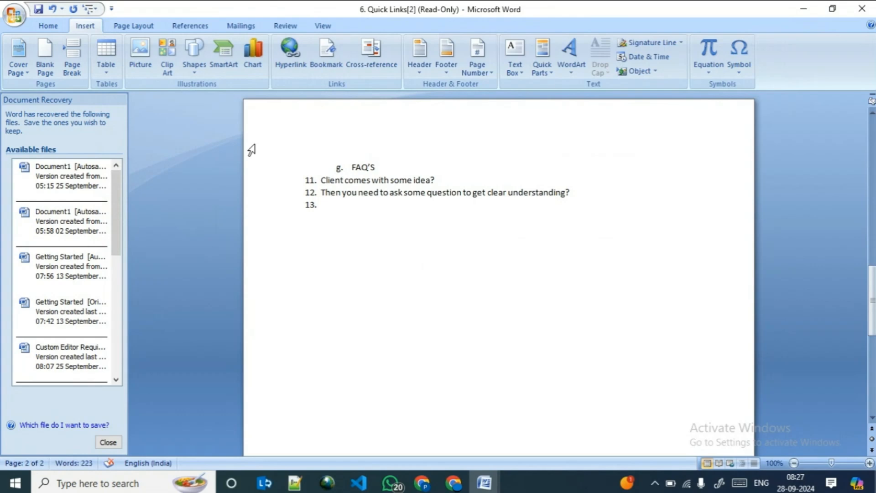
Remove the empty item 13, end item 12 with a backslash, and add item 13 as "What is objective of your app?".
key(BackSpace)
key(BackSpace)
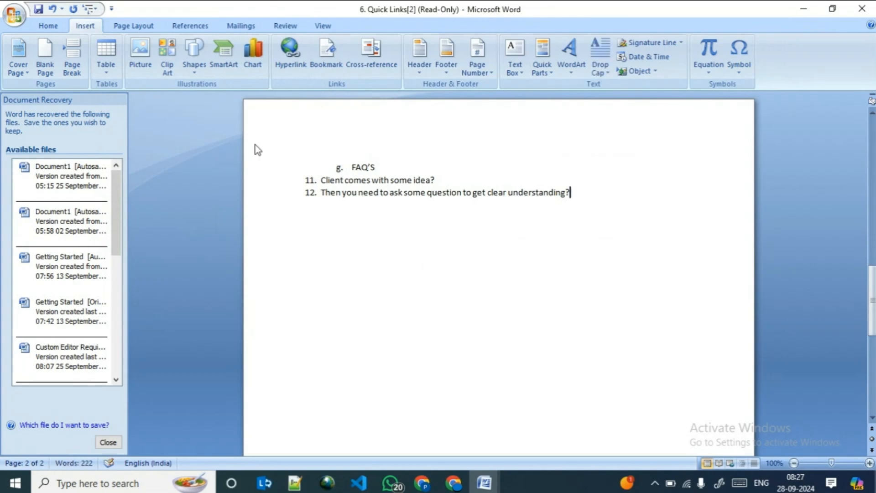
text(\)
key(Return)
text(What is objective of)
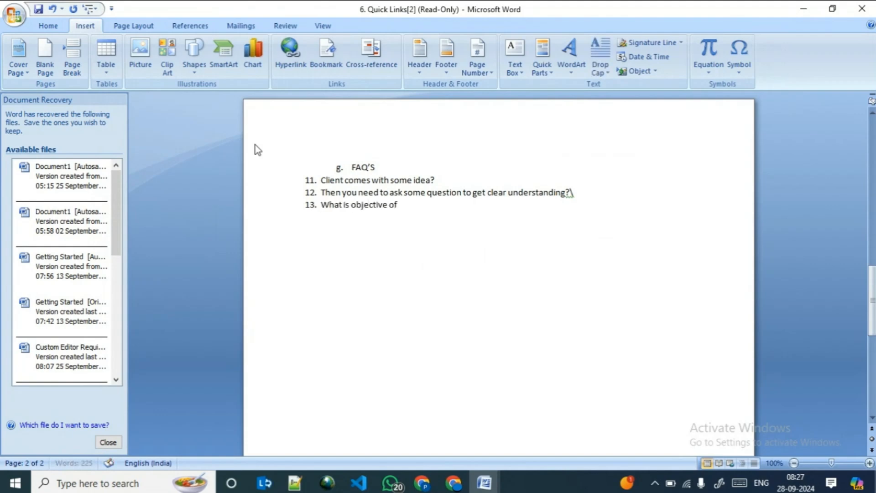
text( your app?)
Add item 14, "What is audience?", and item 15, "Functionality", and start an empty item 16.
key(Return)
text(What)
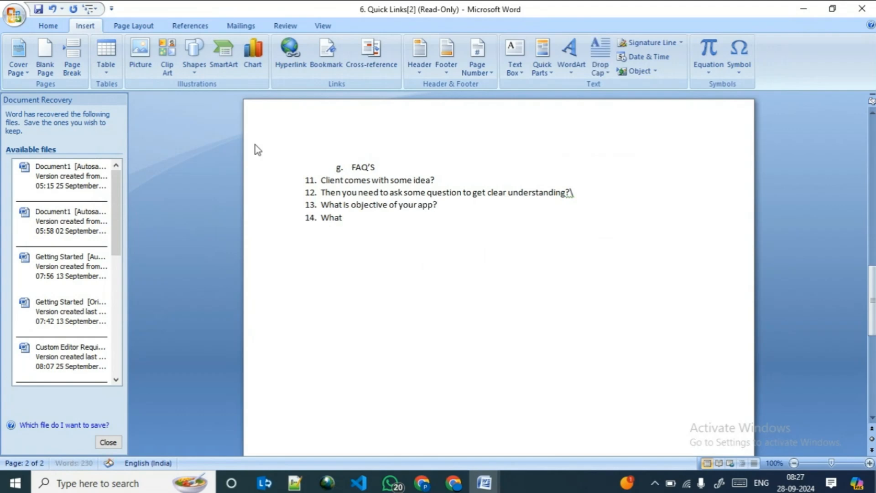
text( is audience?)
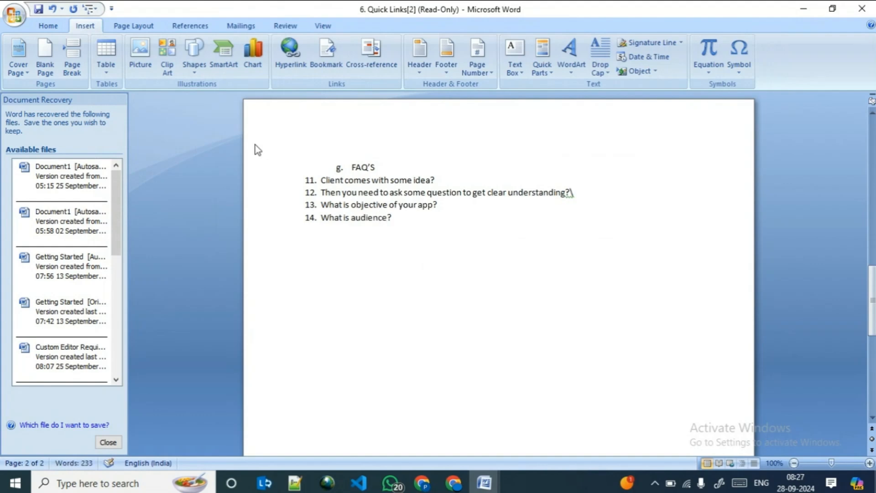
key(Return)
text(Functionality)
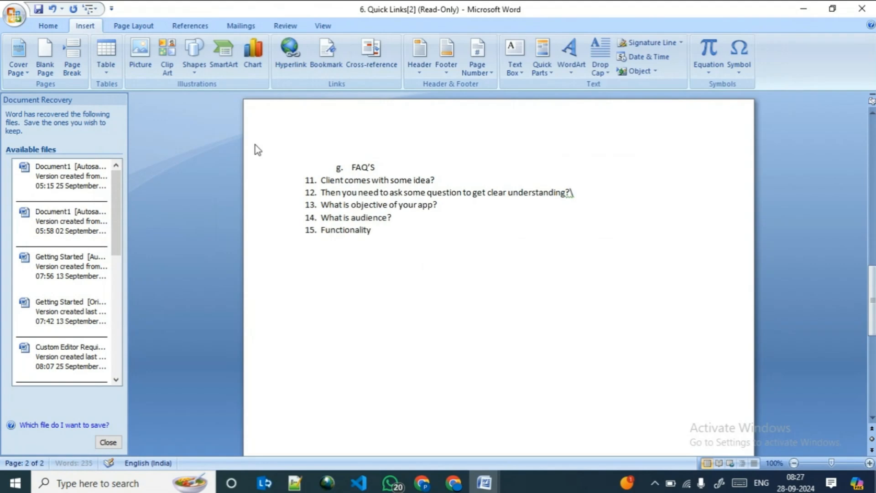
key(Return)
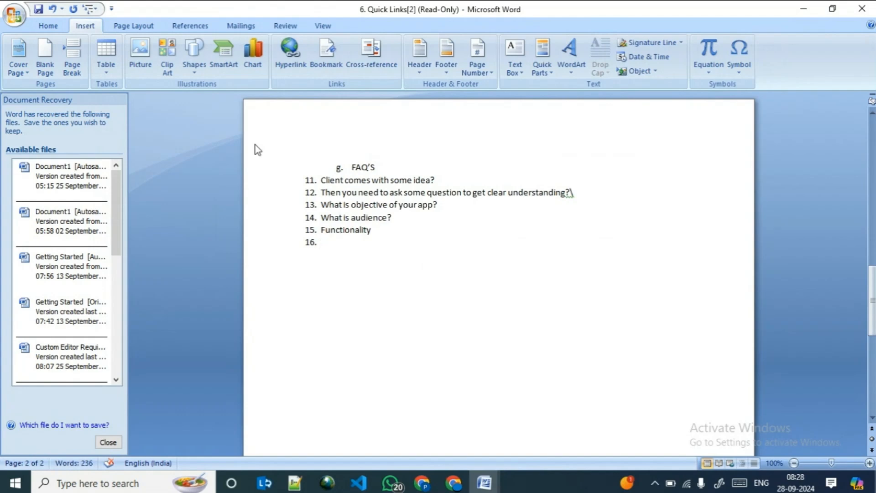
Enter "Platform" as item 16, and replace the backslash ending item 12 with a new item below it, "Questions from Client".
text(Platform)
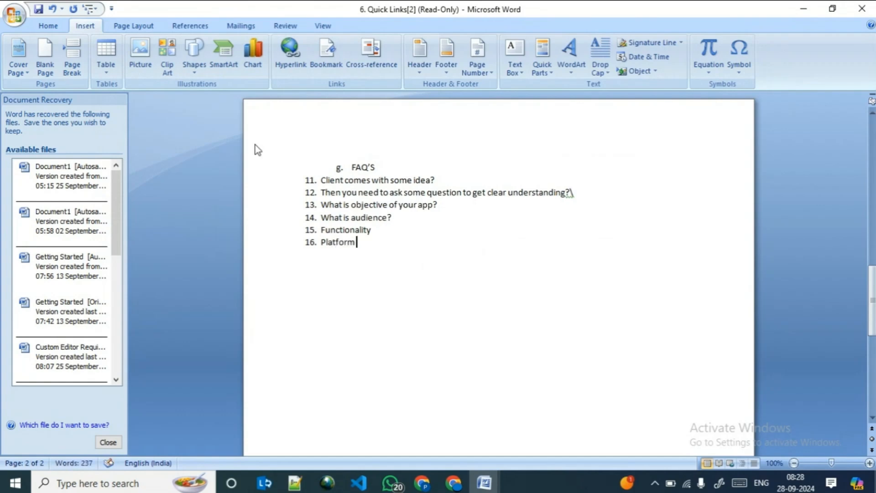
key(Return)
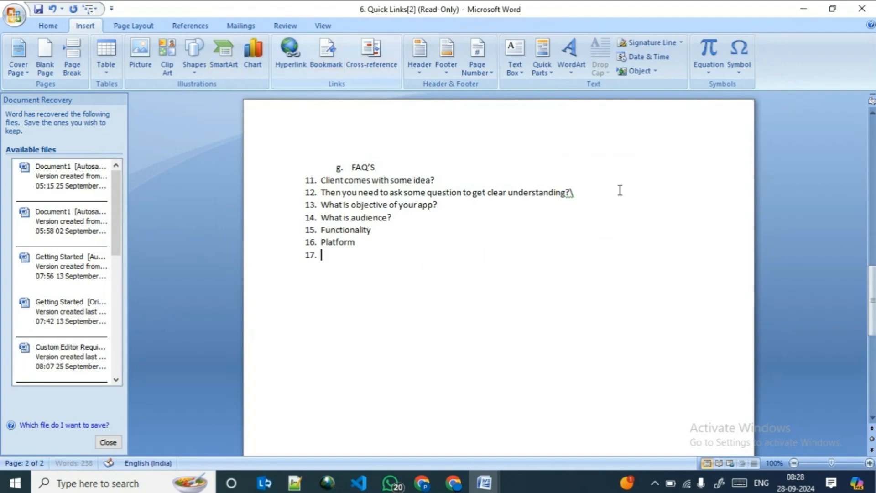
click(599, 194)
key(Return)
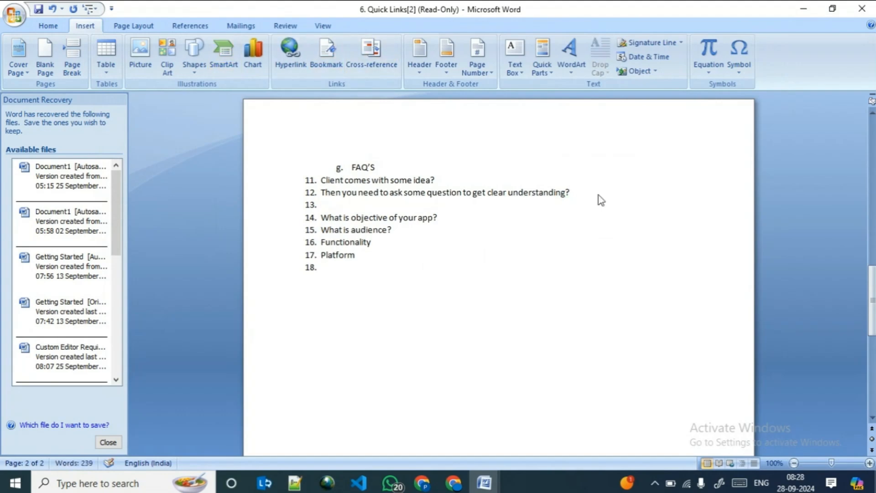
text(Question)
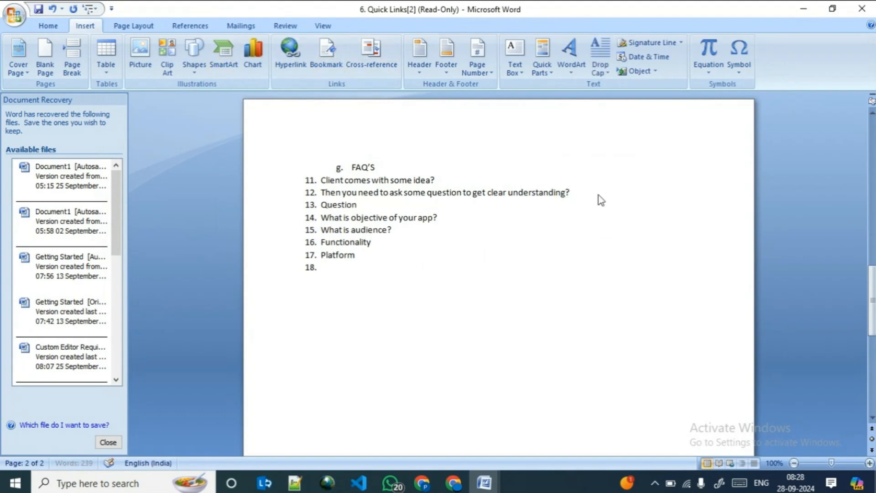
text(s from Client)
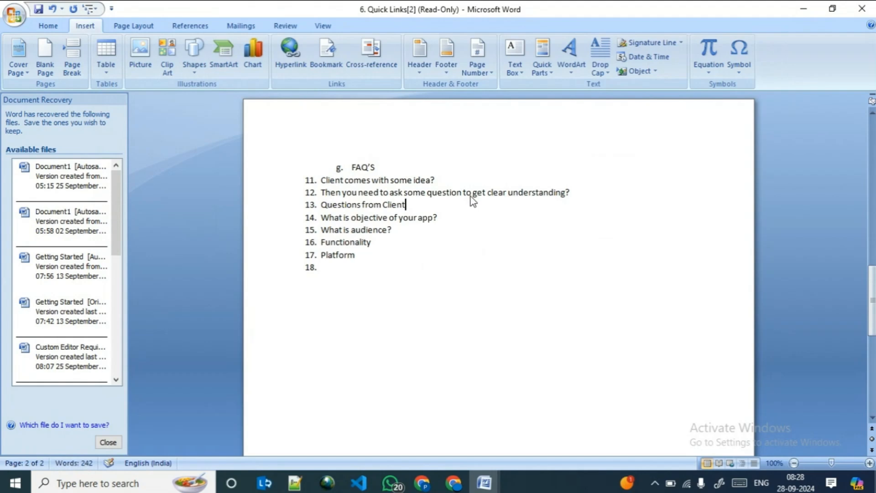
Demote the objective, audience, Functionality and Platform items to lettered sub-items a to d under "Questions from Client".
click(322, 218)
key(Tab)
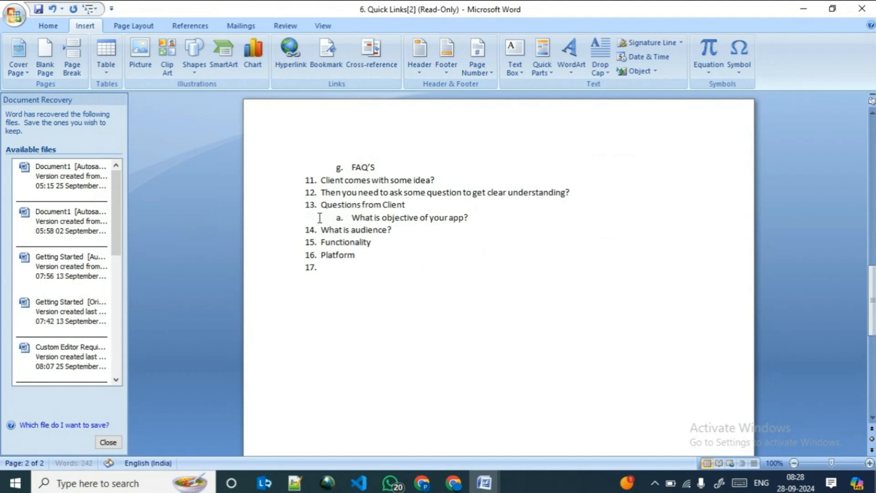
click(317, 226)
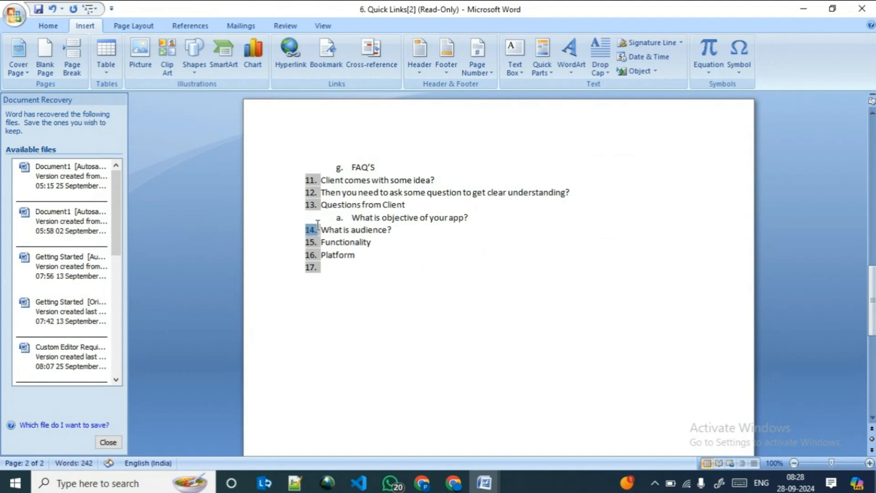
click(321, 226)
key(Tab)
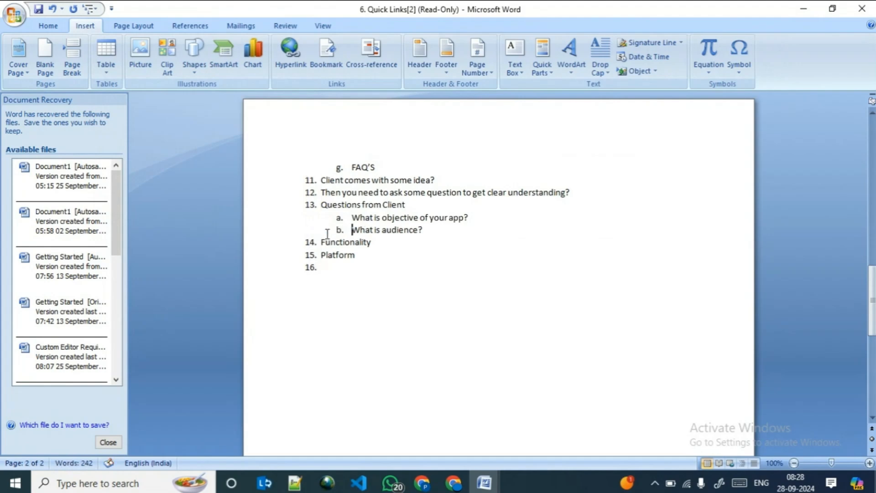
click(323, 241)
key(Tab)
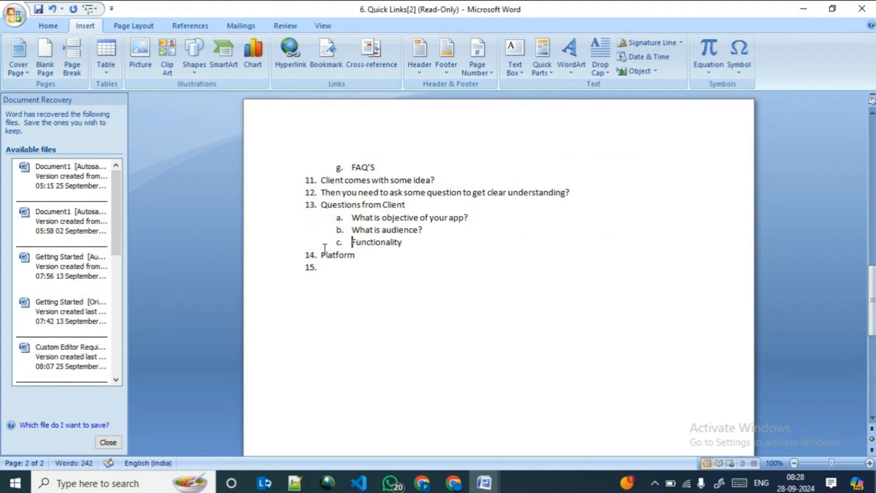
click(321, 253)
key(Tab)
Add sub-item e, "Use Cases", below "Platform" and start an empty sub-item f.
click(389, 255)
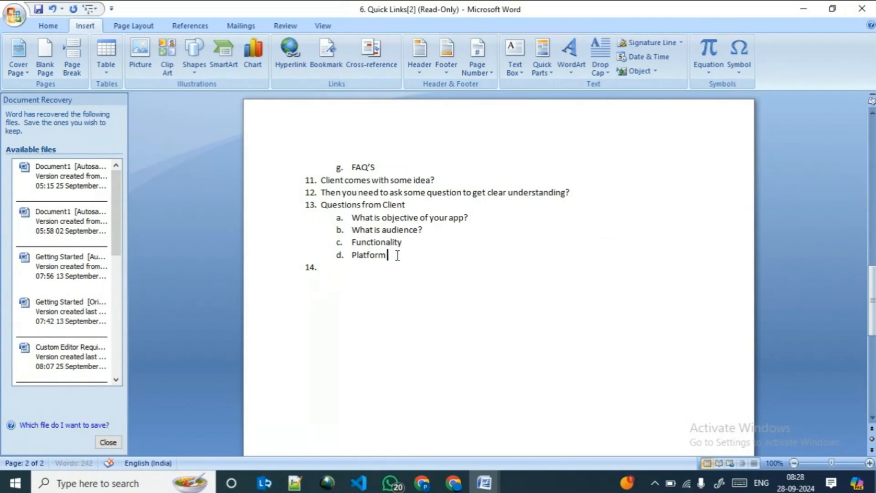
key(Return)
text(Use Cases)
key(Return)
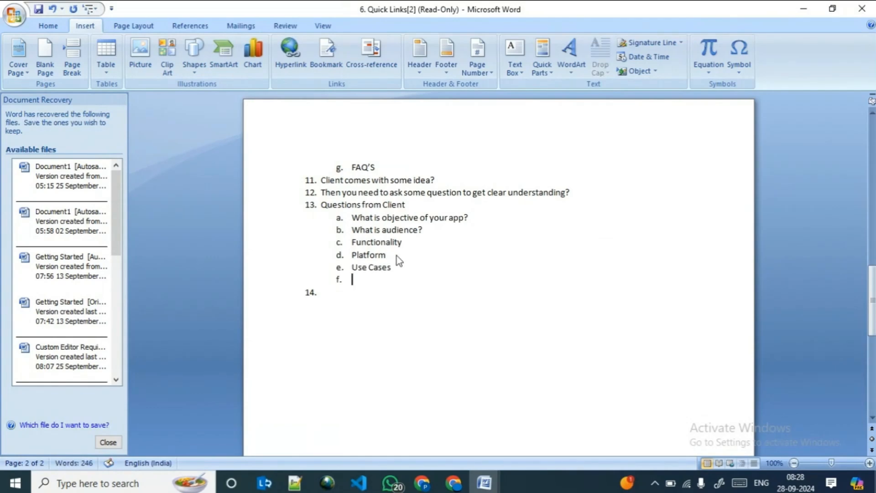
Reword sub-item b as "Target audience?" and accept the suggested spacing correction "Target audience".
click(351, 229)
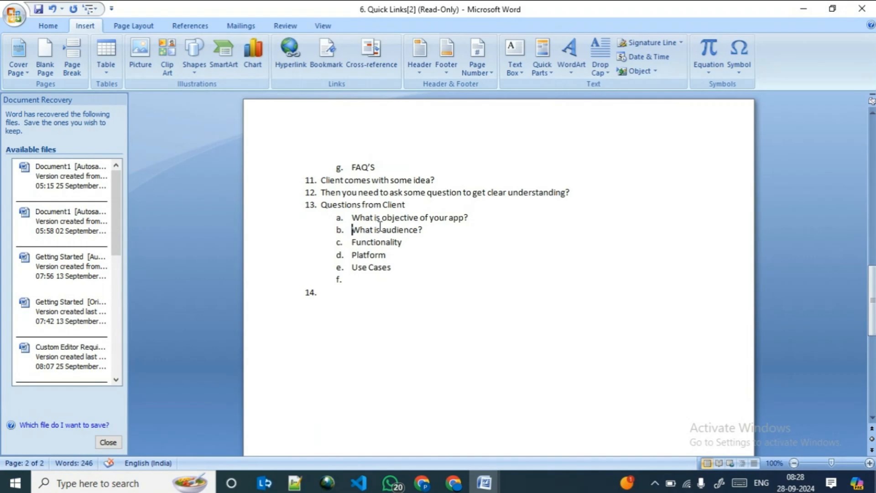
click(381, 228)
key(BackSpace)
key(BackSpace)
key(BackSpace)
key(BackSpace)
key(BackSpace)
key(BackSpace)
key(BackSpace)
key(BackSpace)
key(BackSpace)
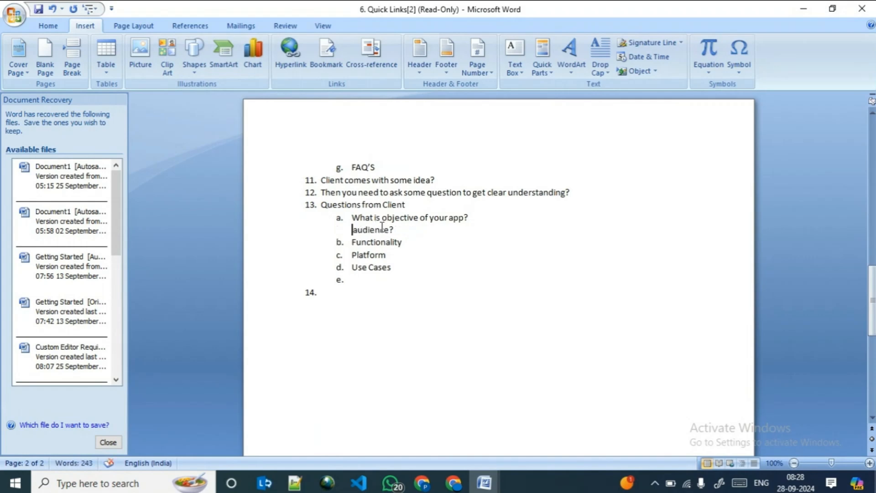
key(ctrl+z)
text(Tar)
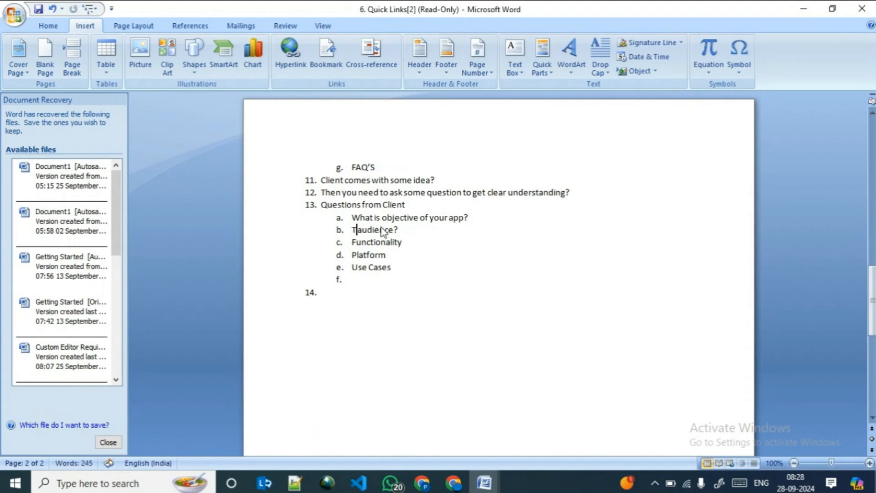
text(get)
click(357, 280)
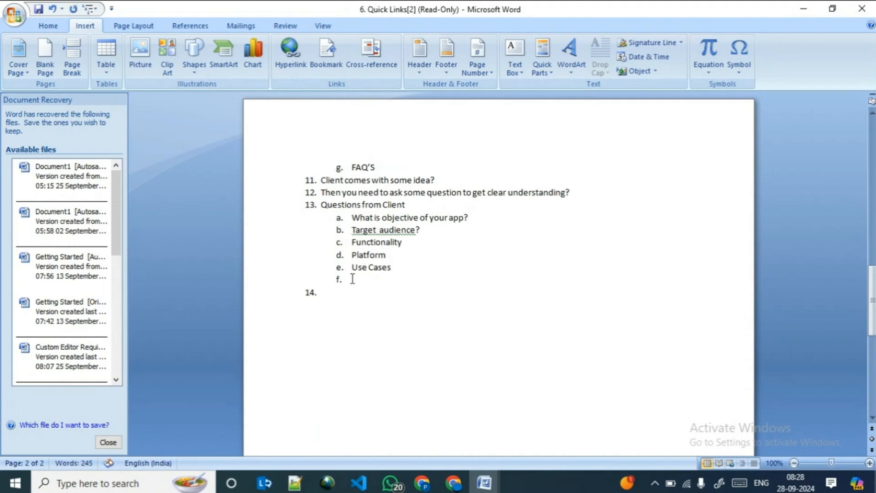
right_click(392, 231)
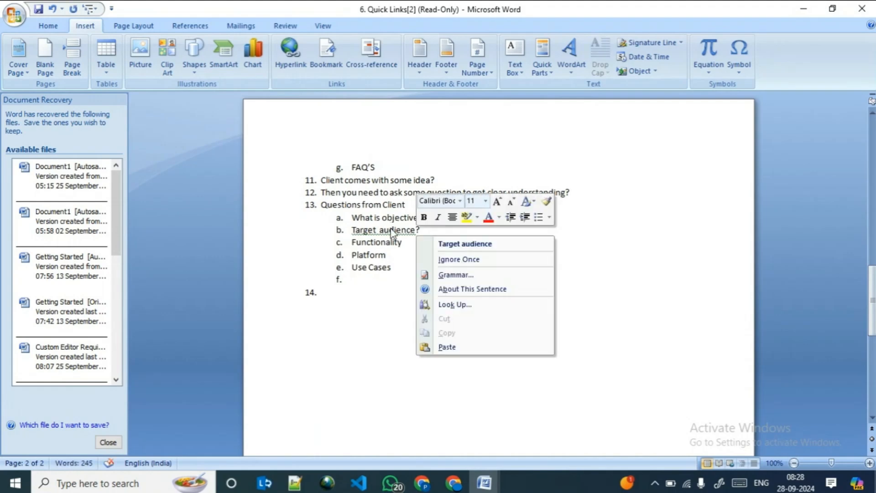
click(448, 243)
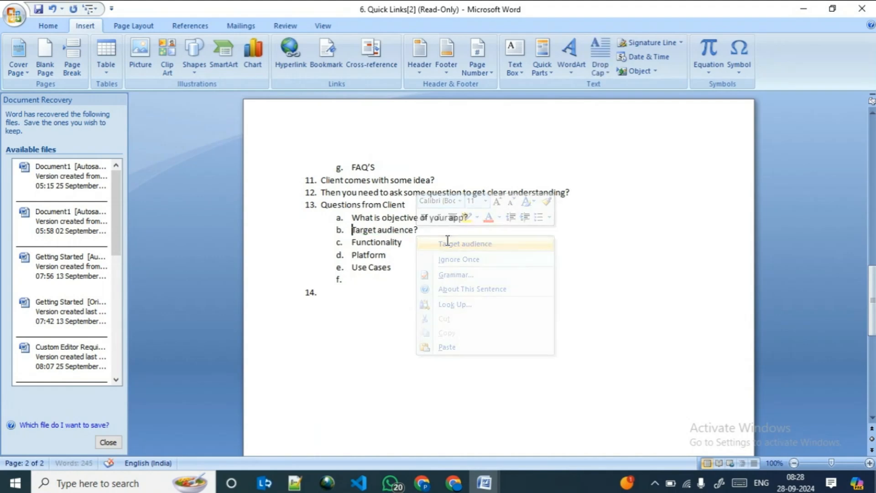
Enter "Price" as sub-item f and start an empty sub-item g.
click(373, 278)
text(Pri)
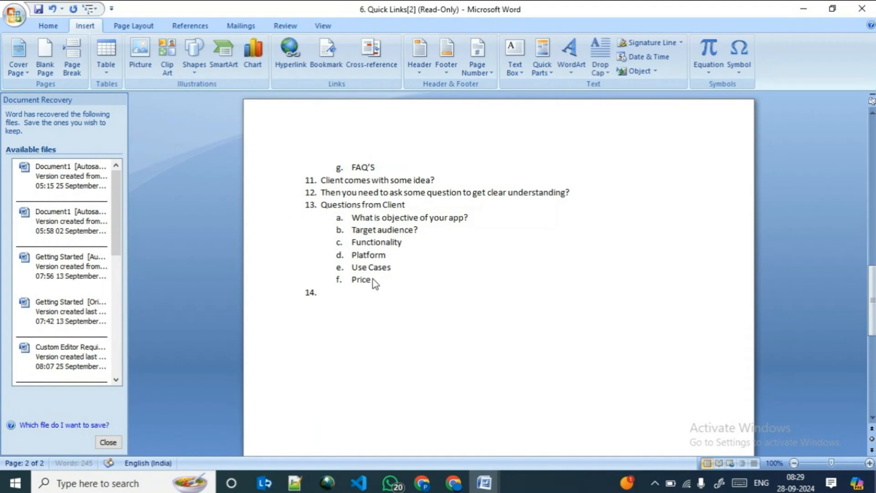
text(ce)
key(Return)
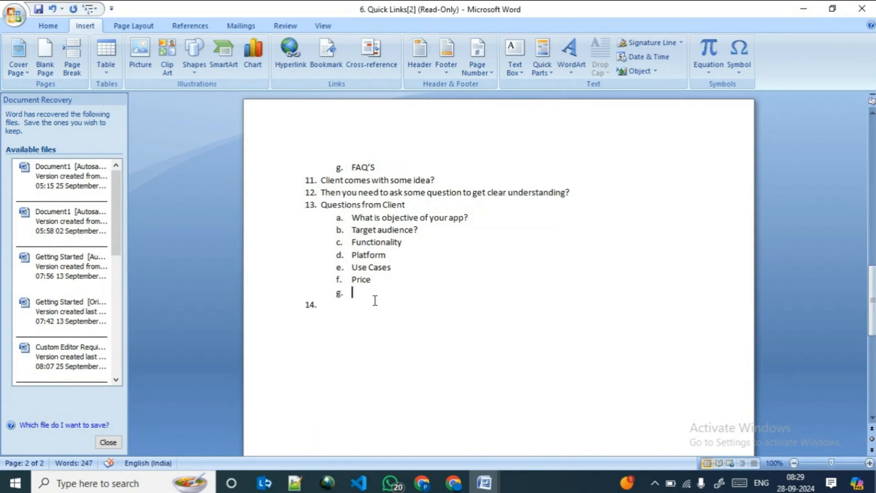
text(Time)
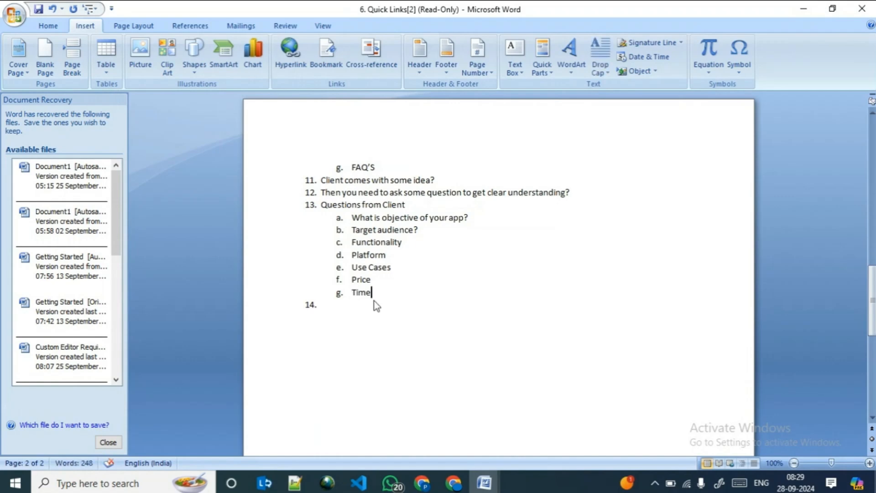
key(BackSpace)
key(BackSpace)
key(BackSpace)
key(BackSpace)
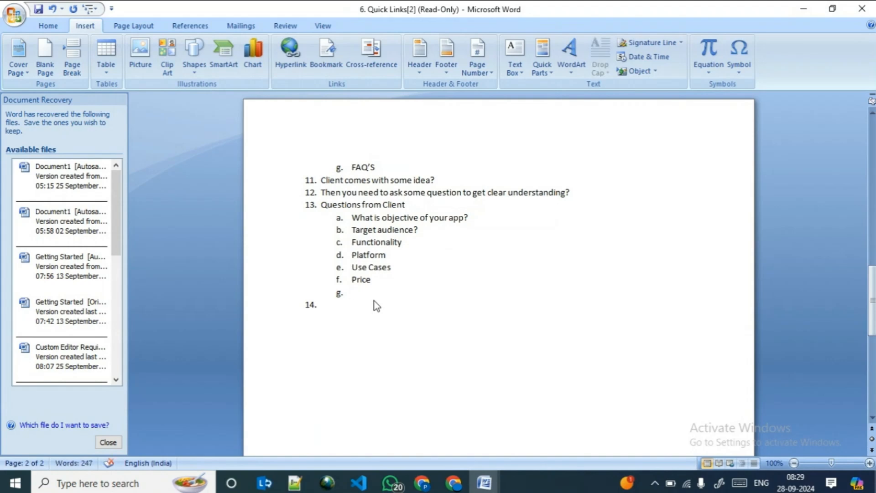
text(De)
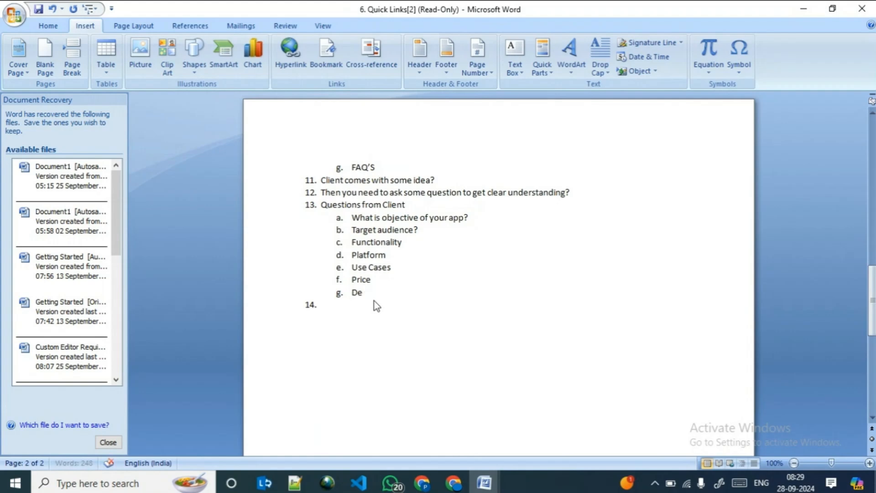
key(BackSpace)
key(BackSpace)
Enter "Is this plan of complete in your mind" as sub-item g and start an empty sub-item h.
text(Is this plan)
text( of)
text( comp)
text(lete)
text(your mind)
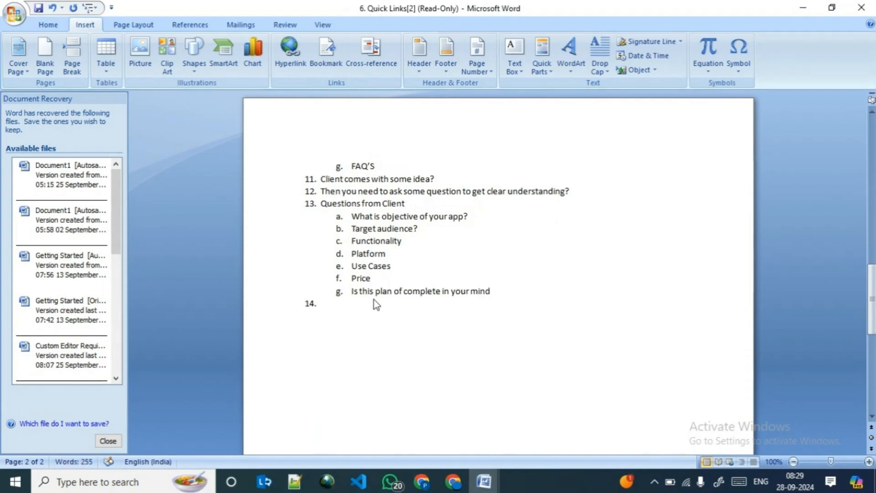
key(Return)
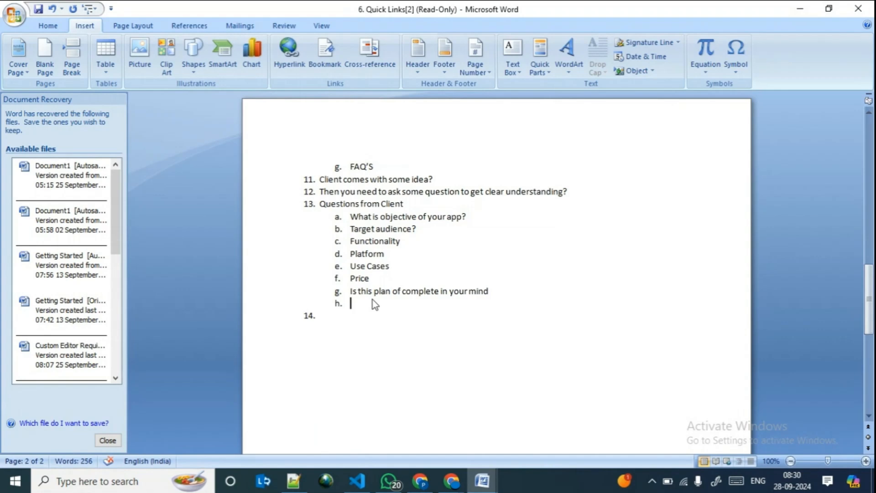
click(473, 219)
key(Return)
key(BackSpace)
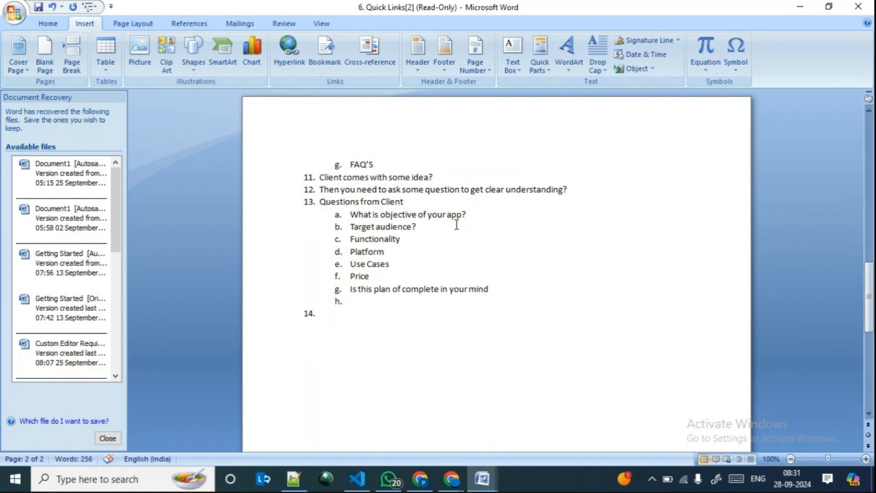
click(406, 241)
Enter "Technology Stack" as sub-item h and start an empty sub-item i.
click(371, 303)
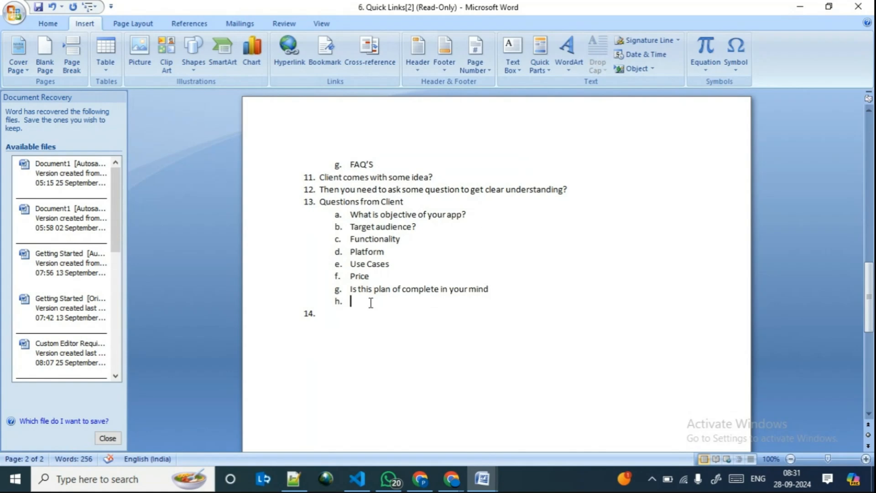
text(Techn)
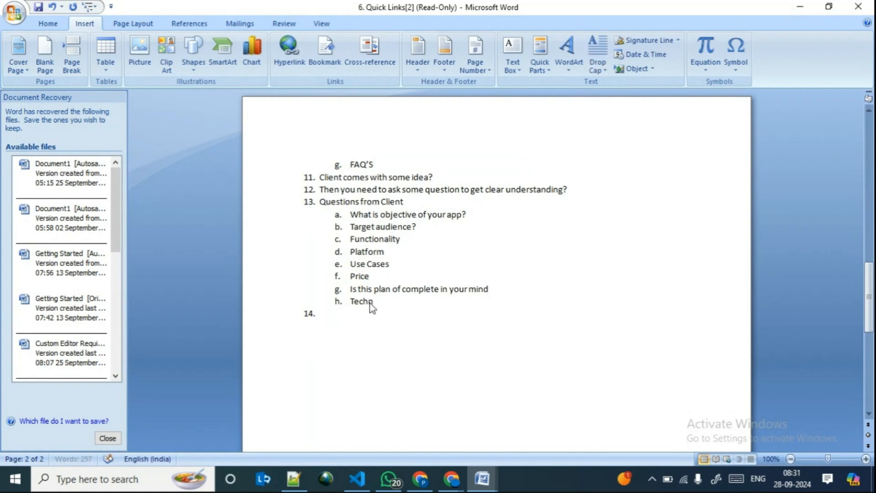
text(ology Stack)
key(Return)
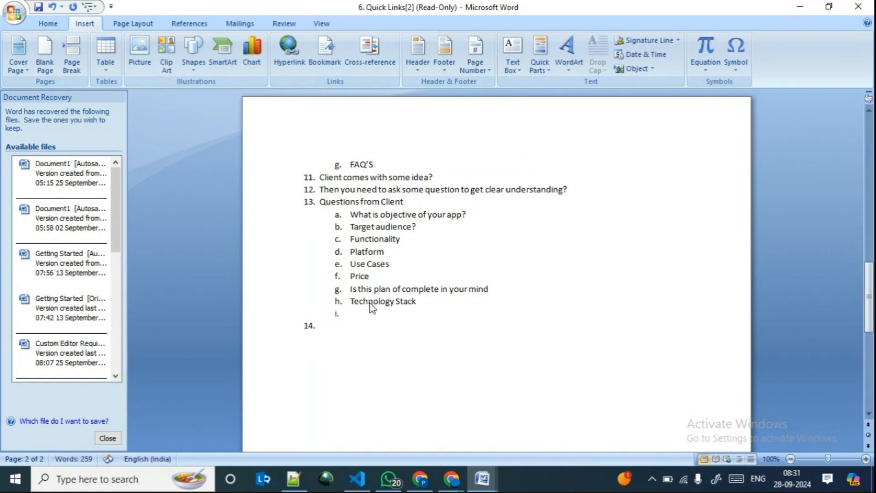